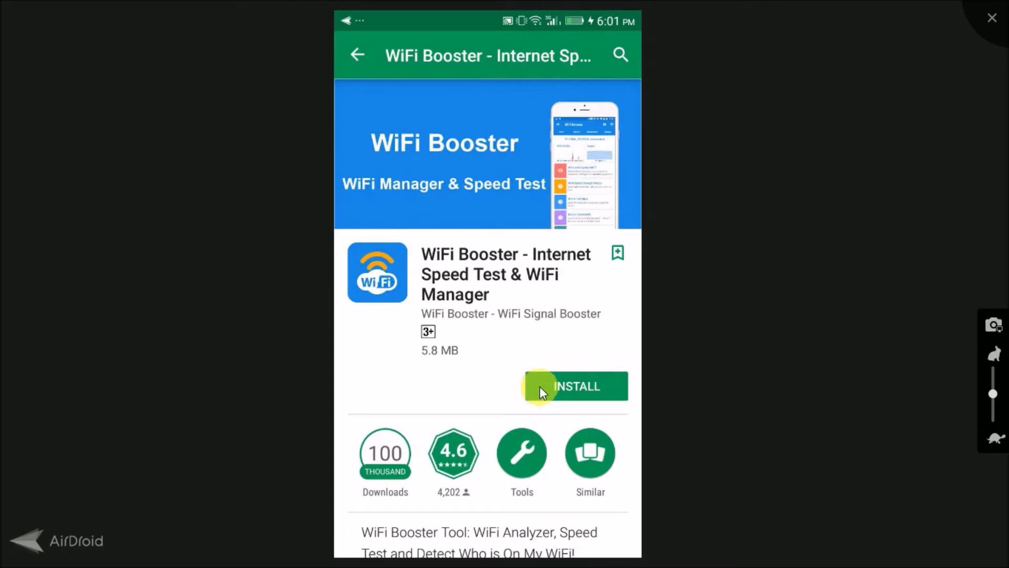
Install WiFi Booster, accept its permissions, and open its full description
left_click(540, 387)
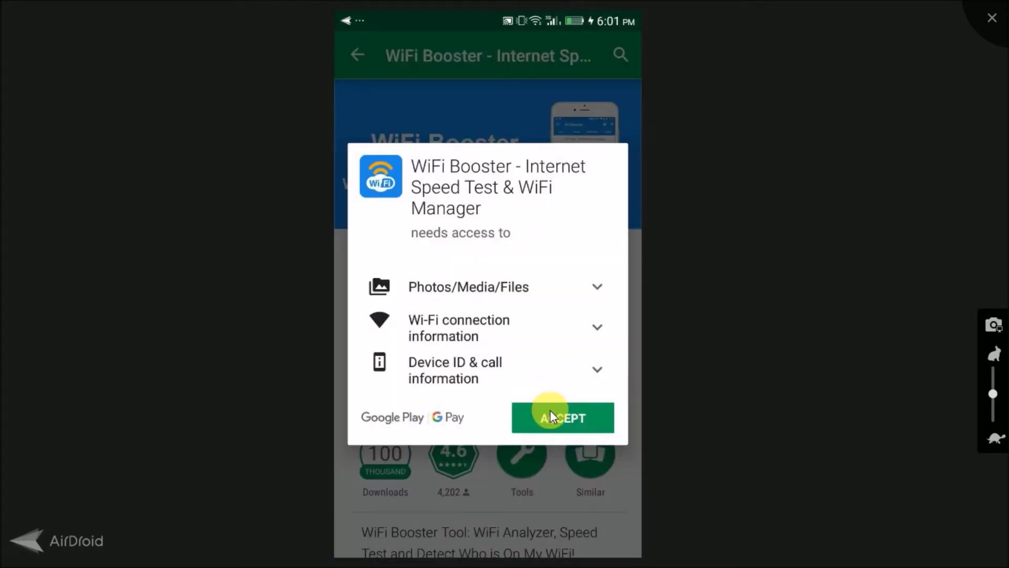
left_click(549, 416)
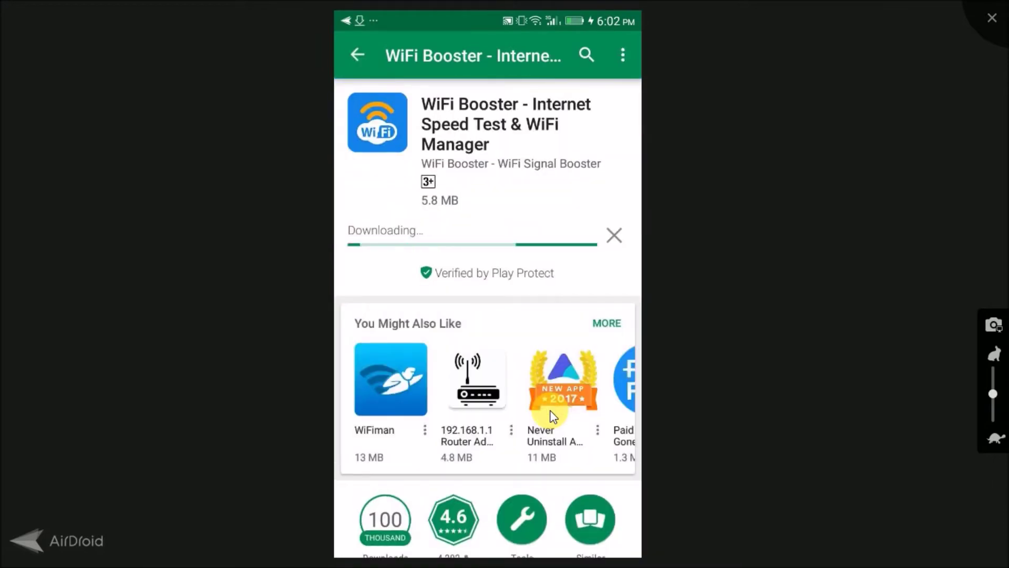
left_click(548, 213)
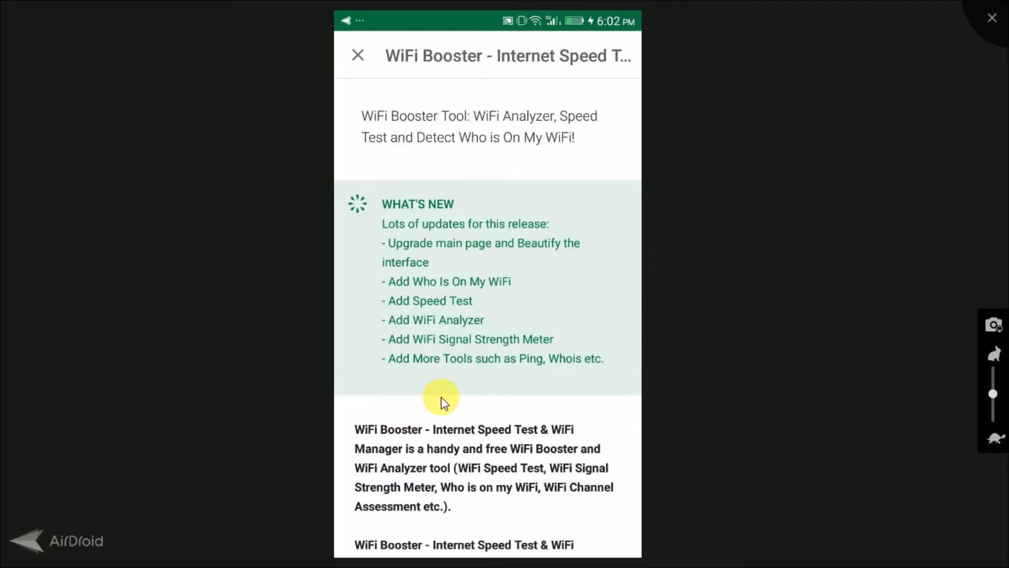
Scroll through WiFi Booster's full description and what's-new list
scroll(440, 396, "down", 1)
scroll(441, 397, "down", 2)
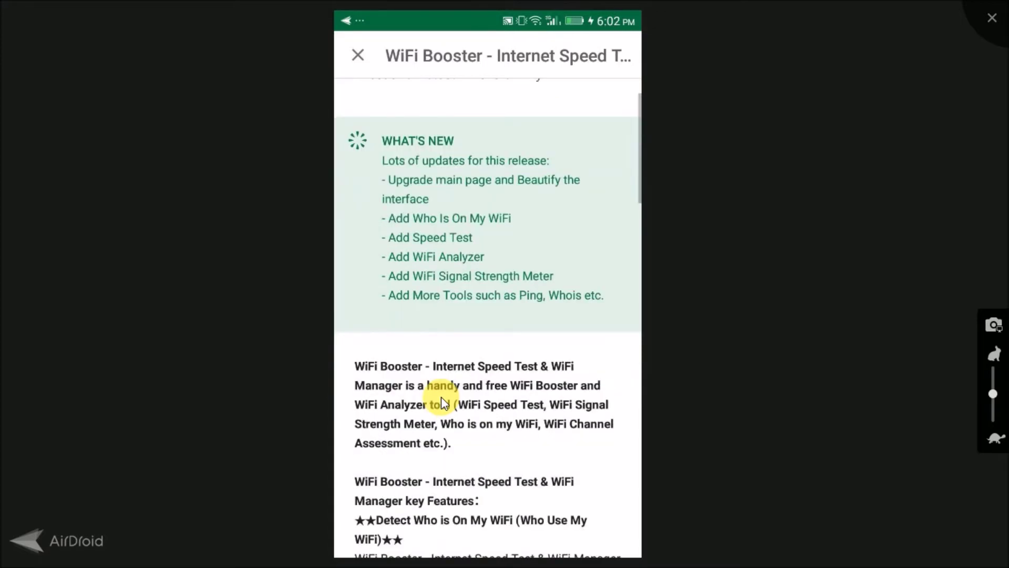
scroll(440, 397, "down", 2)
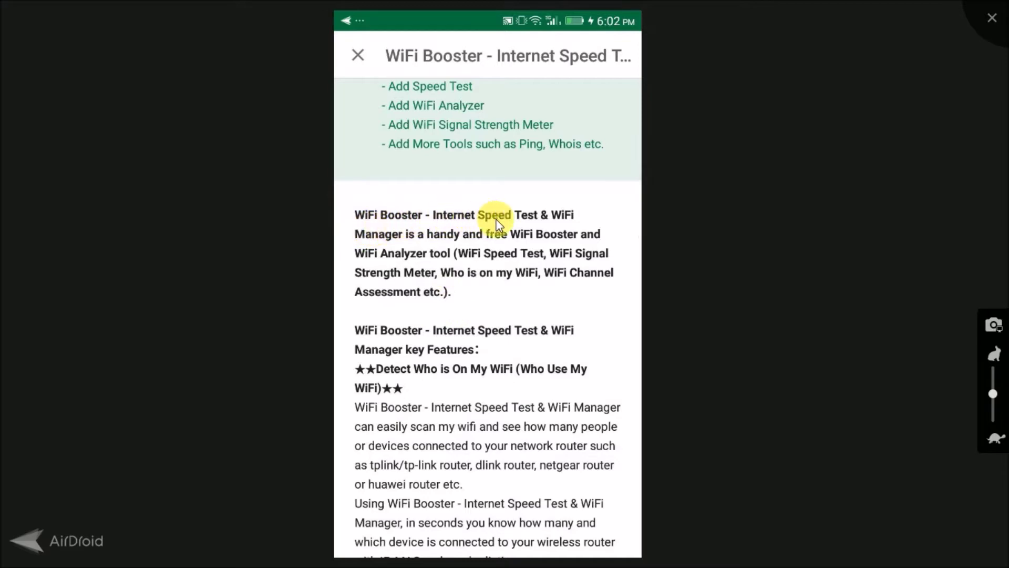
left_click(428, 251)
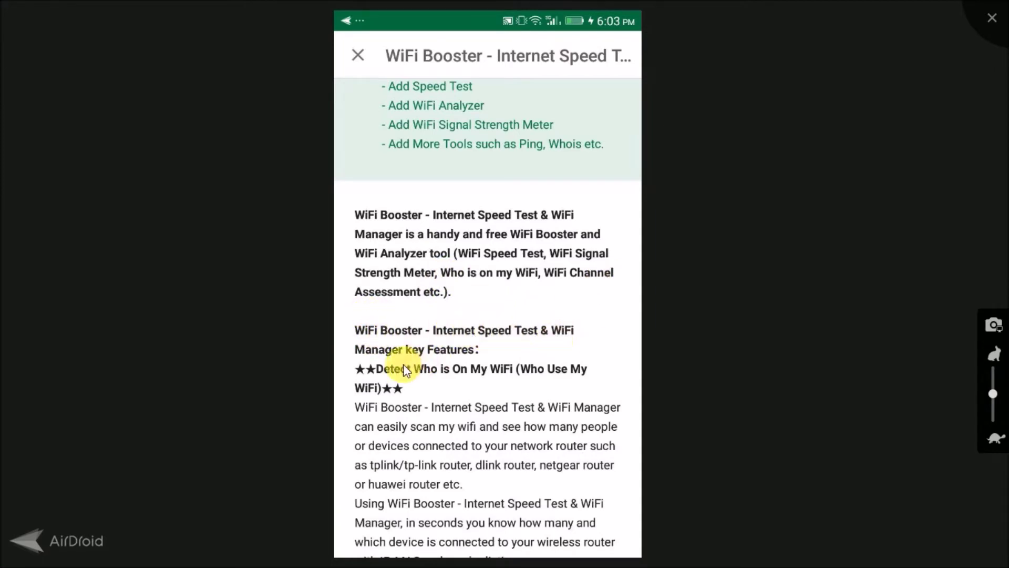
scroll(403, 364, "down", 3)
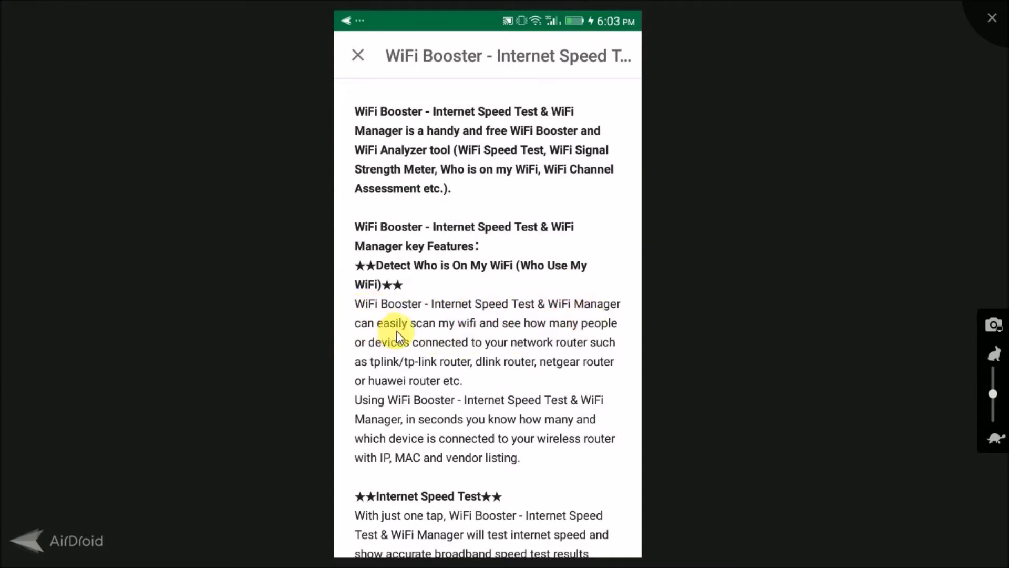
scroll(502, 327, "down", 10)
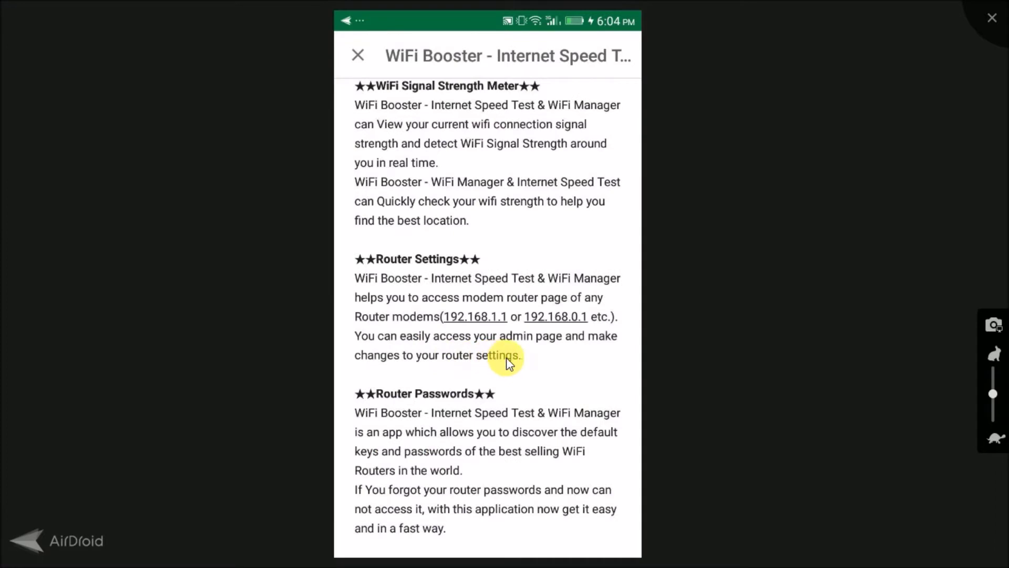
scroll(447, 252, "down", 5)
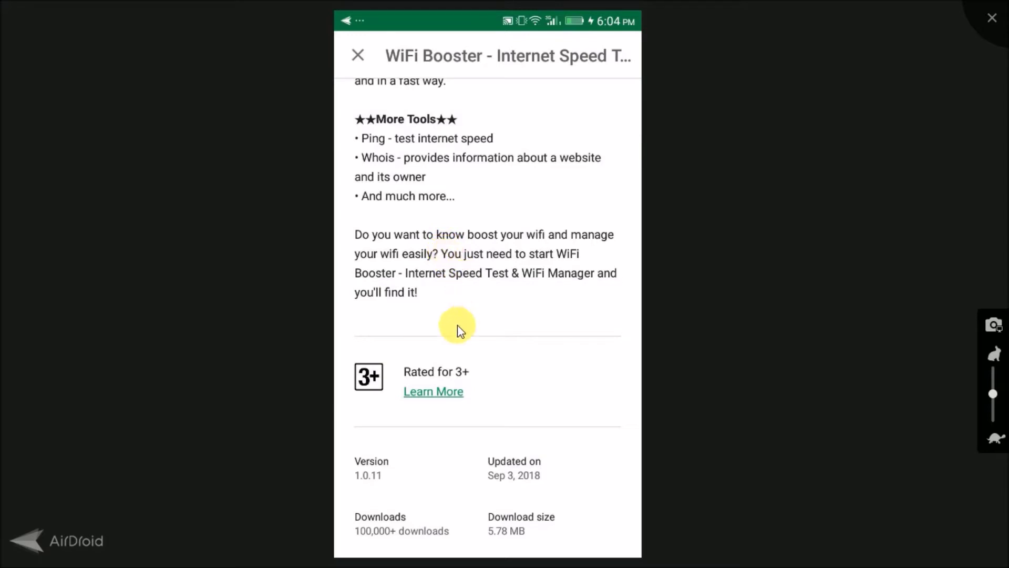
scroll(449, 356, "down", 3)
scroll(365, 304, "up", 20)
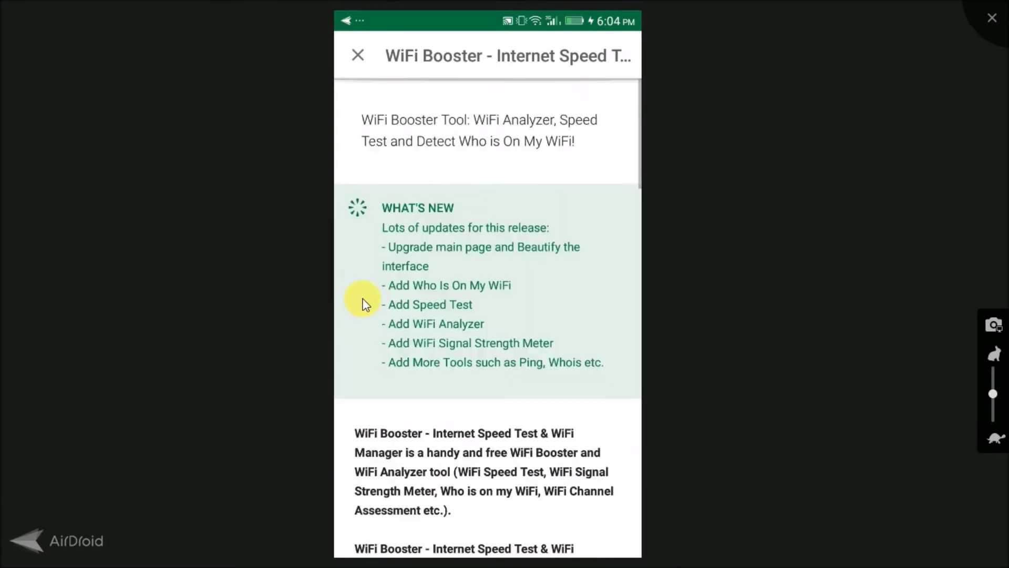
Close the description, return to the top of the store page, and launch WiFi Booster
left_click(359, 57)
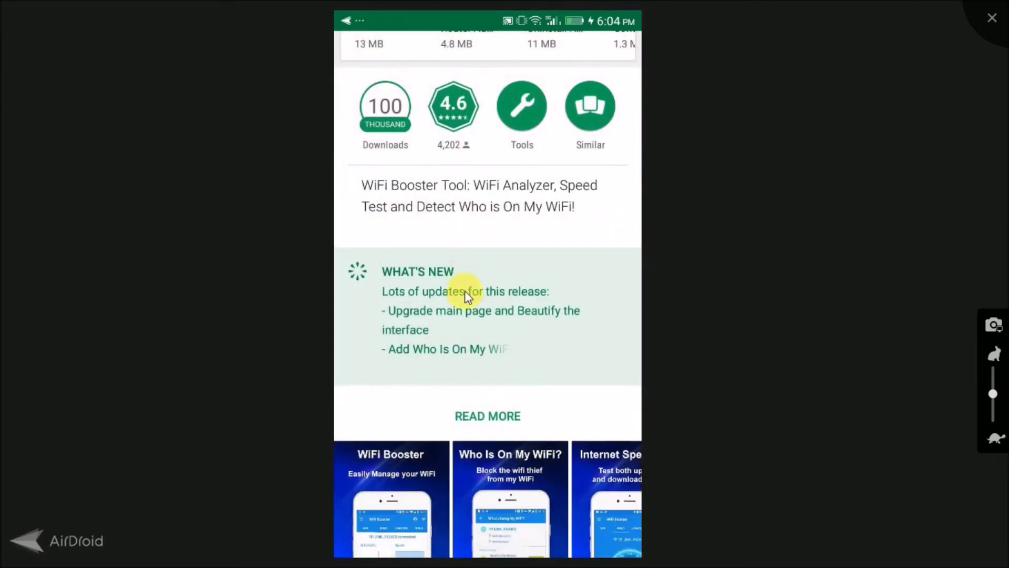
scroll(464, 296, "up", 5)
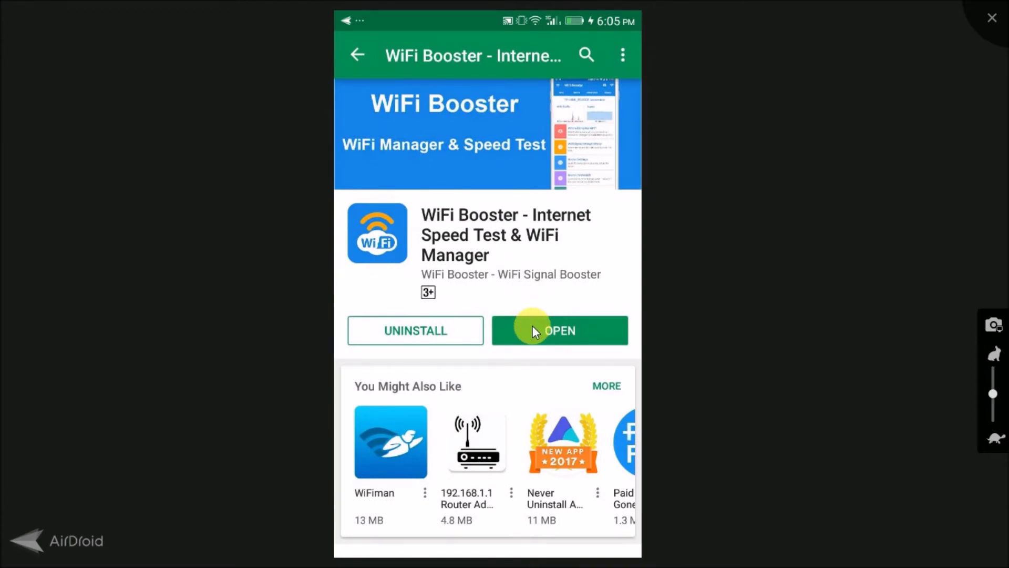
left_click(532, 326)
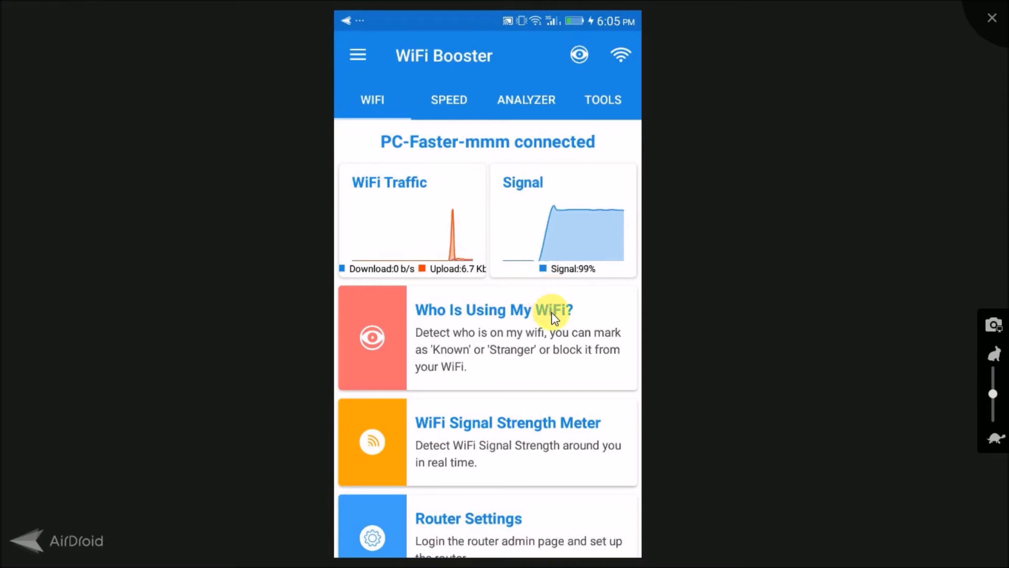
Scan PC-Faster-mmm for connected devices (two found), then go to the speed page
left_click(508, 310)
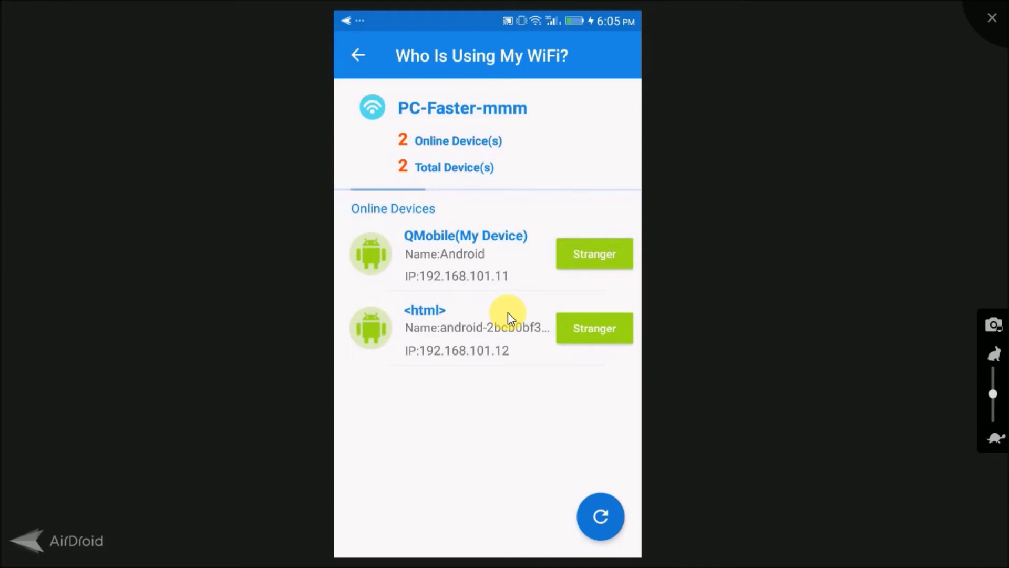
left_click(448, 101)
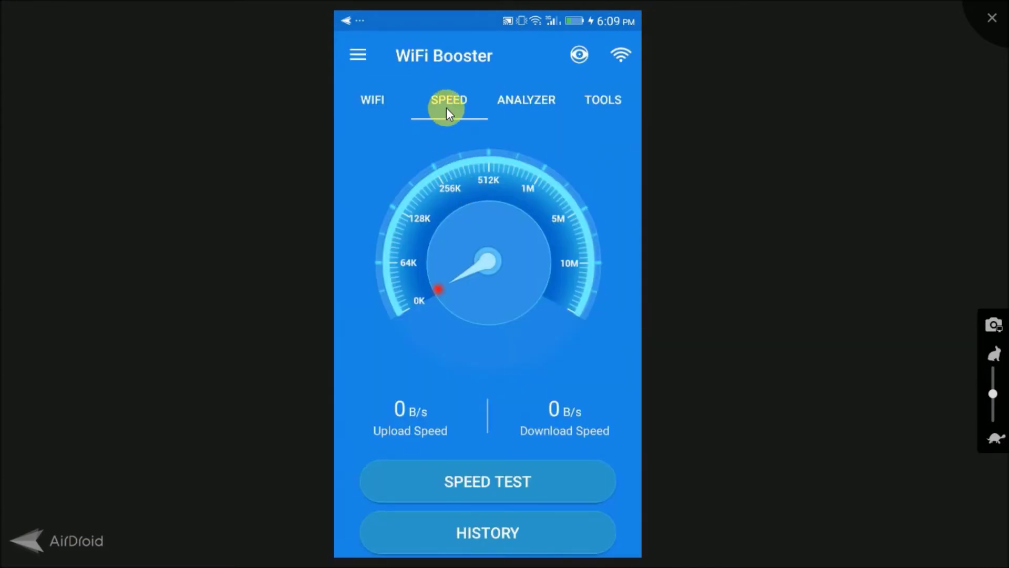
Run a speed test measuring 906 K/s upload and 599 K/s download, then show the analyzer
left_click(484, 482)
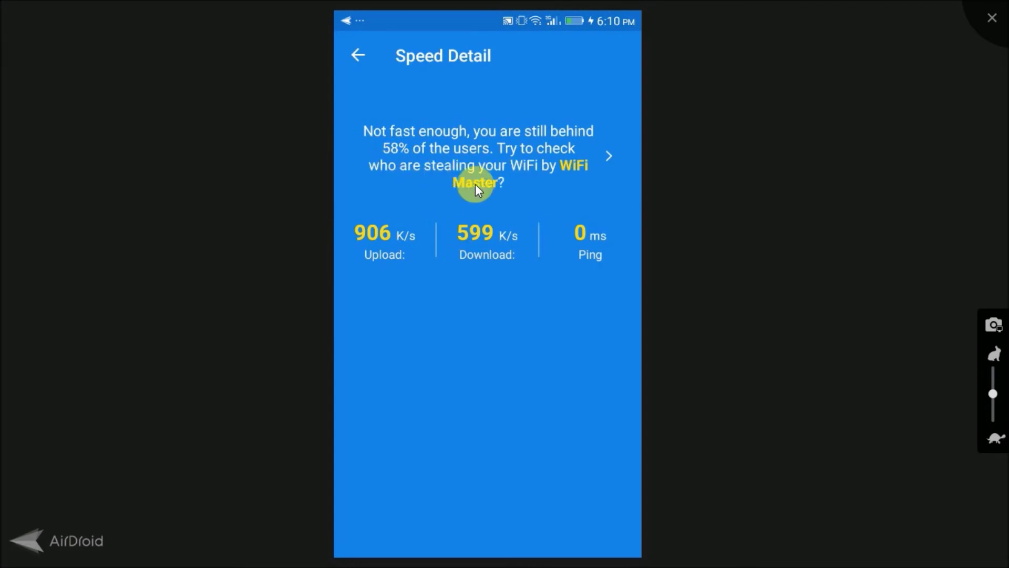
left_click(364, 57)
left_click(518, 102)
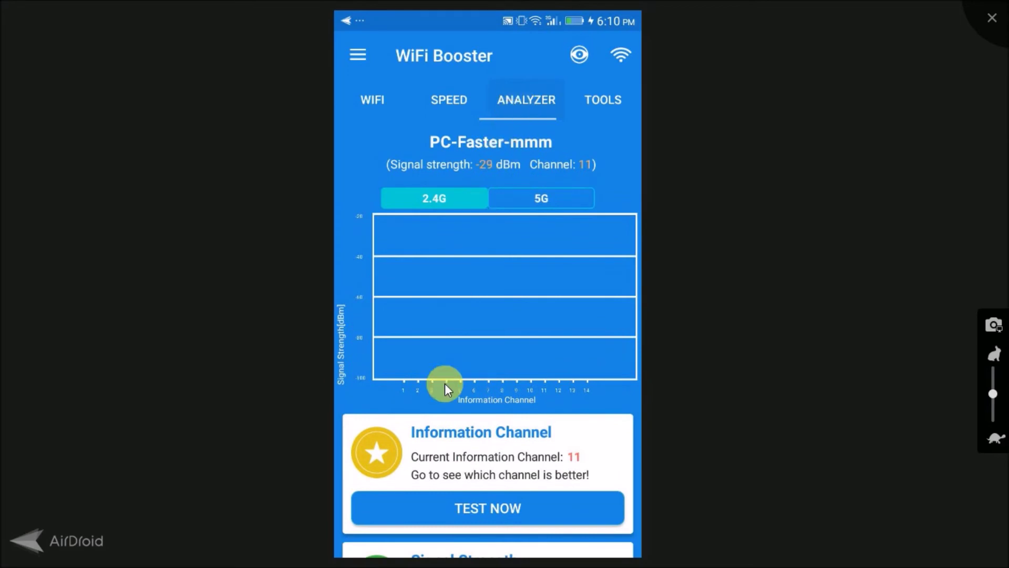
Scroll the analyzer to the channel 11 and -29 dBm signal strength cards
scroll(445, 387, "down", 3)
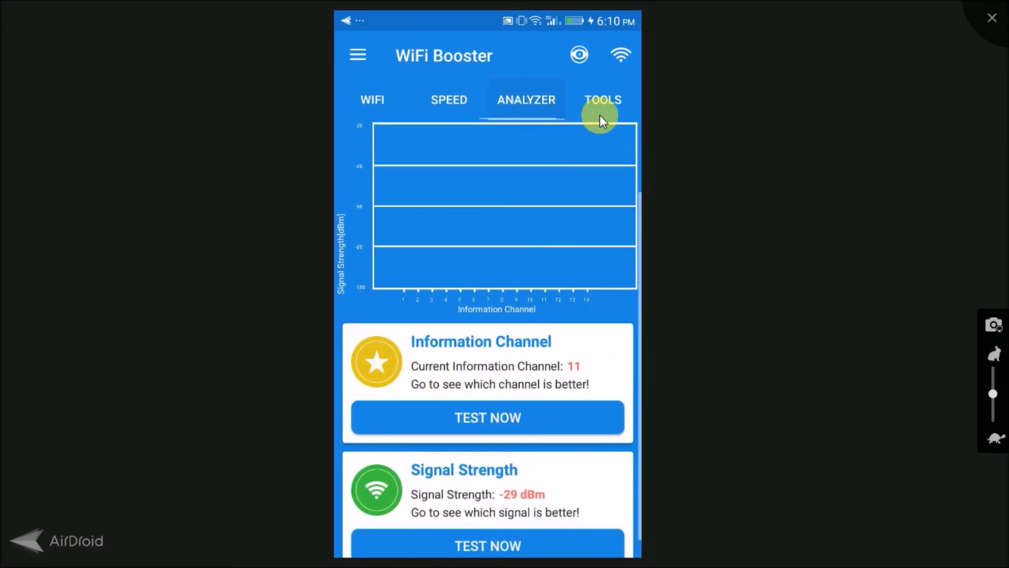
Browse the WiFi Booster tools' list of available WiFi networks
left_click(605, 107)
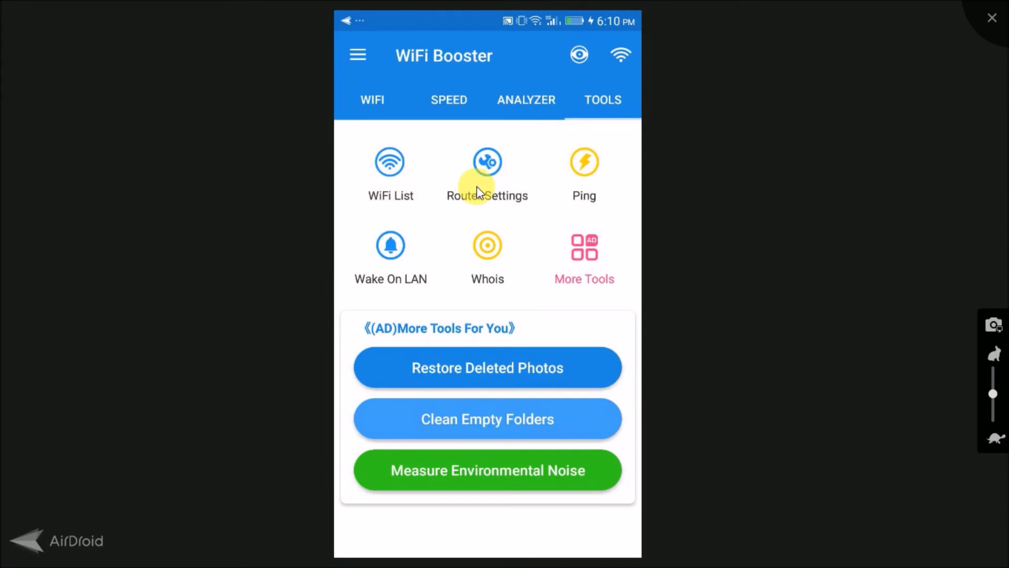
left_click(394, 165)
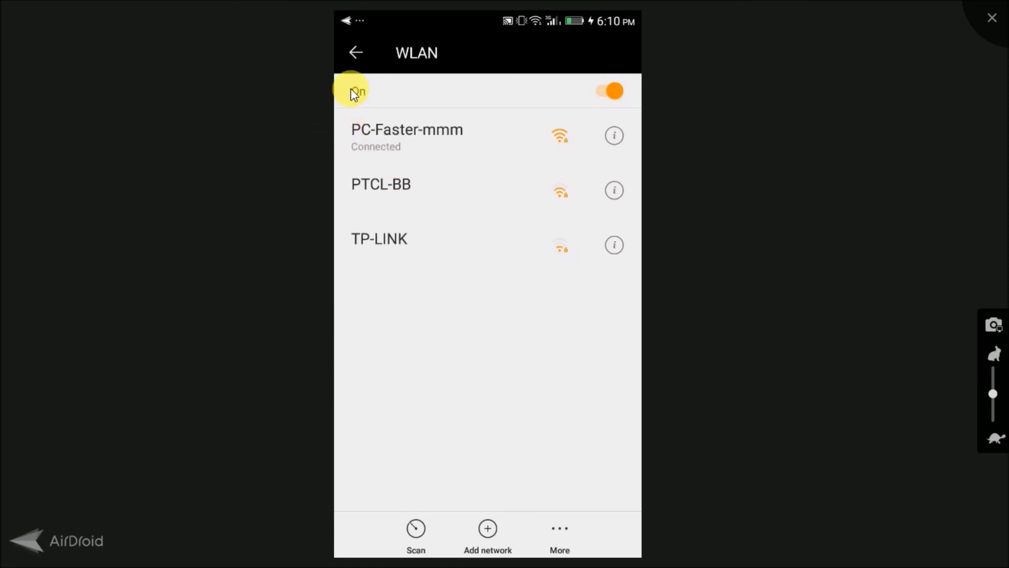
left_click(355, 53)
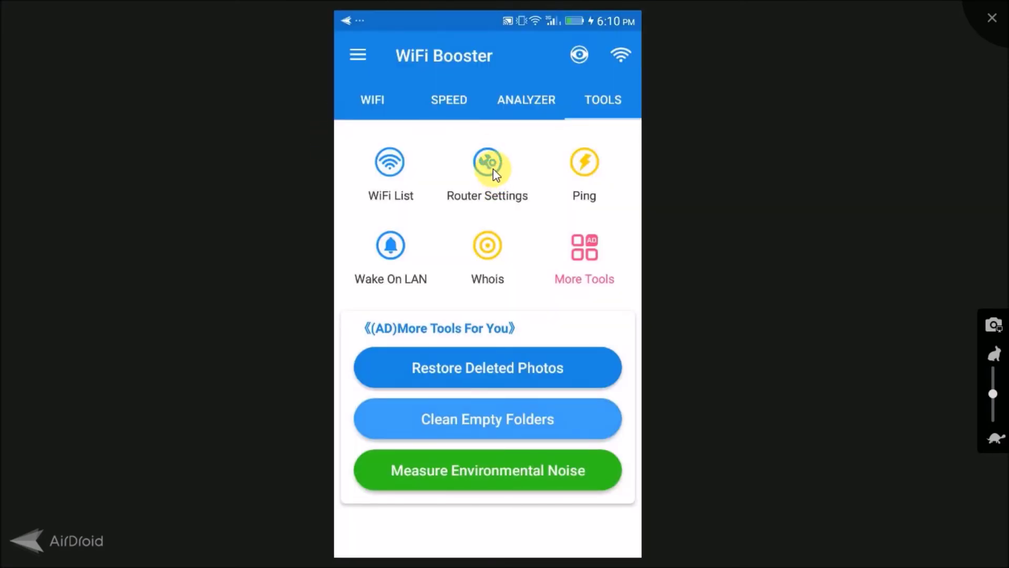
Run Router Settings, view the scan details showing two known devices, and exit to home
left_click(493, 170)
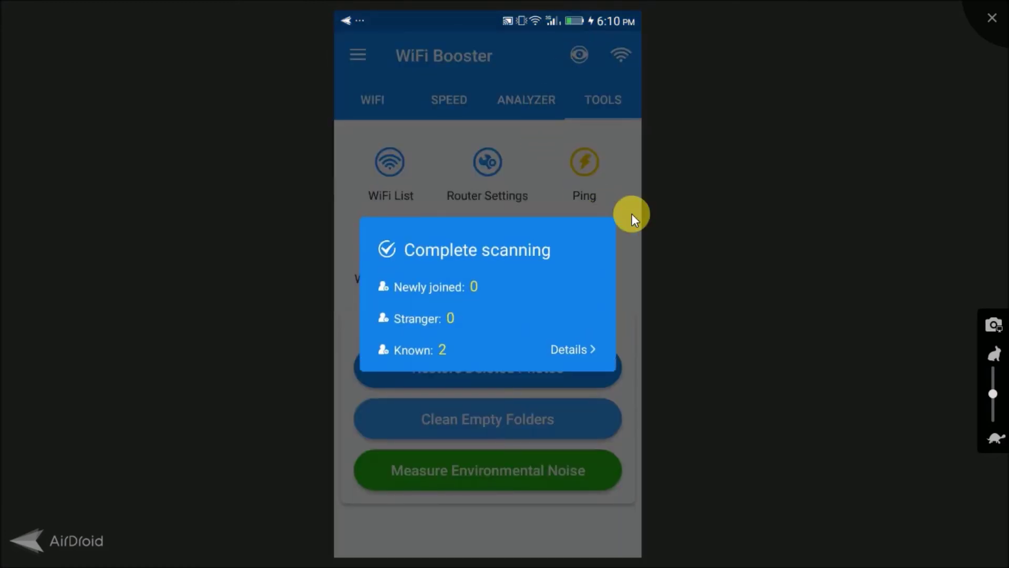
left_click(561, 349)
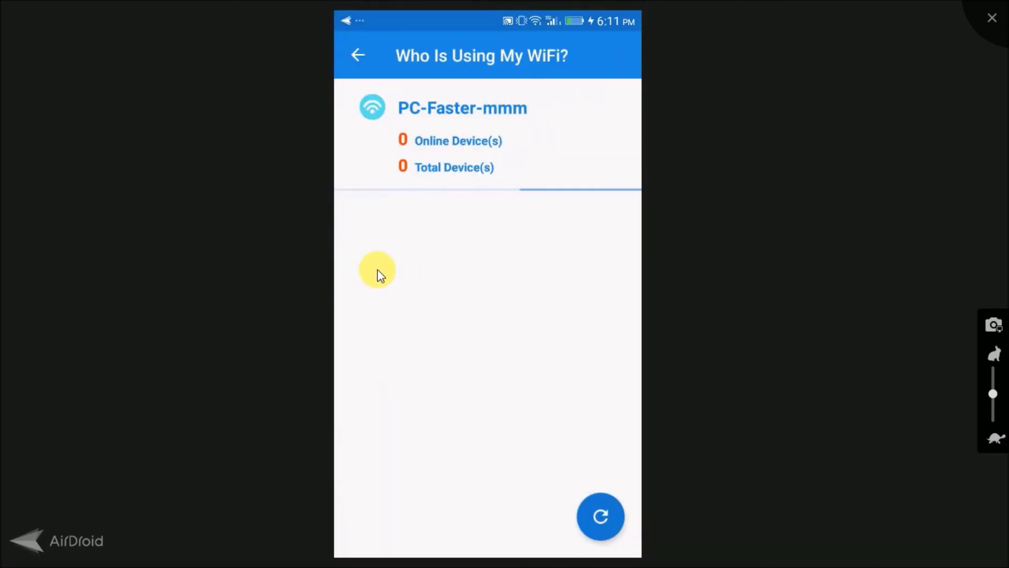
left_click(360, 51)
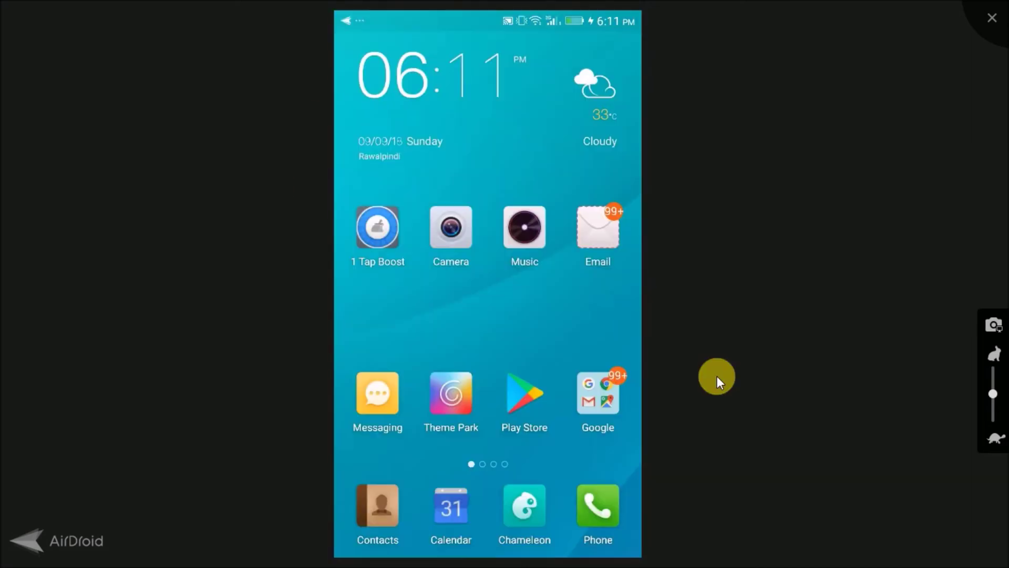